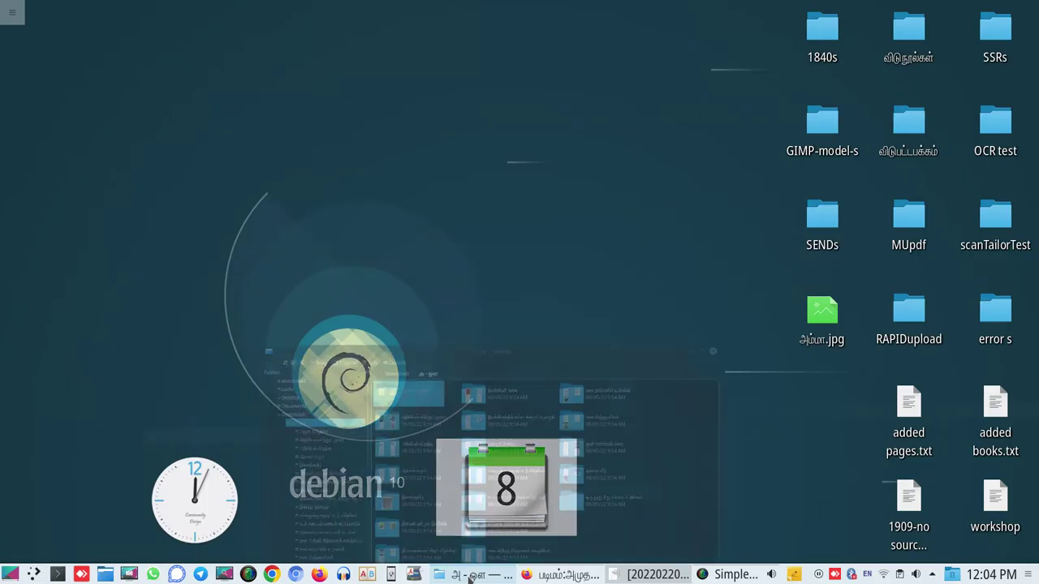
# Step: Bring Dolphin back and open the அமுத தமிழிசை folder in Downloads
pyautogui.click(475, 574)
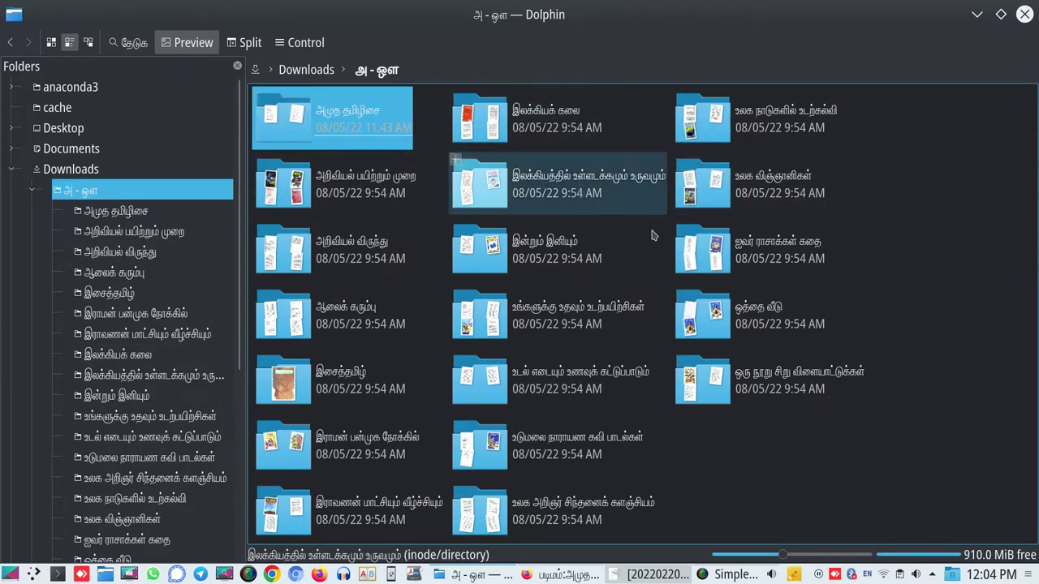
pyautogui.click(349, 126)
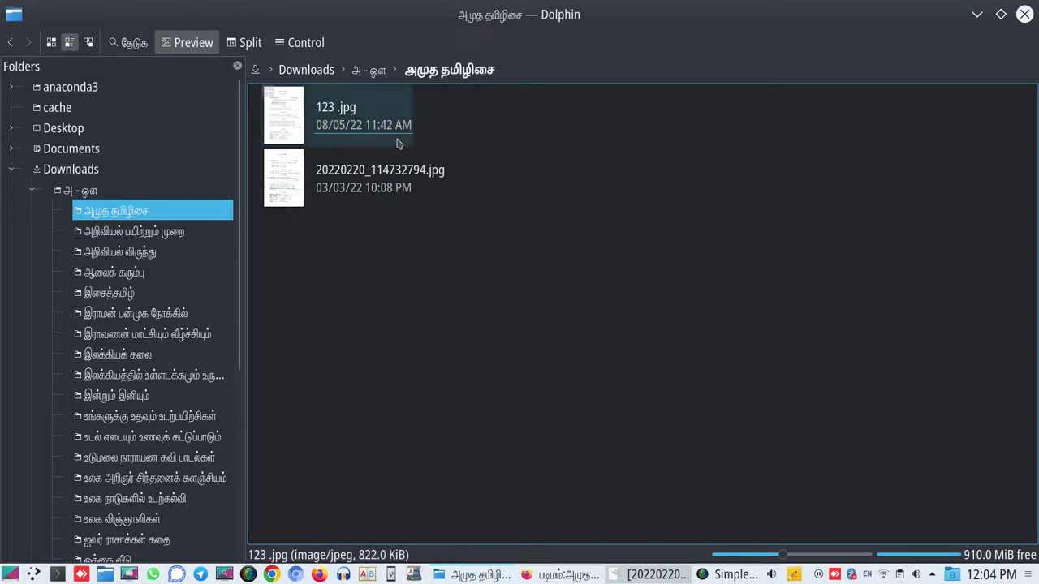
pyautogui.moveTo(349, 122)
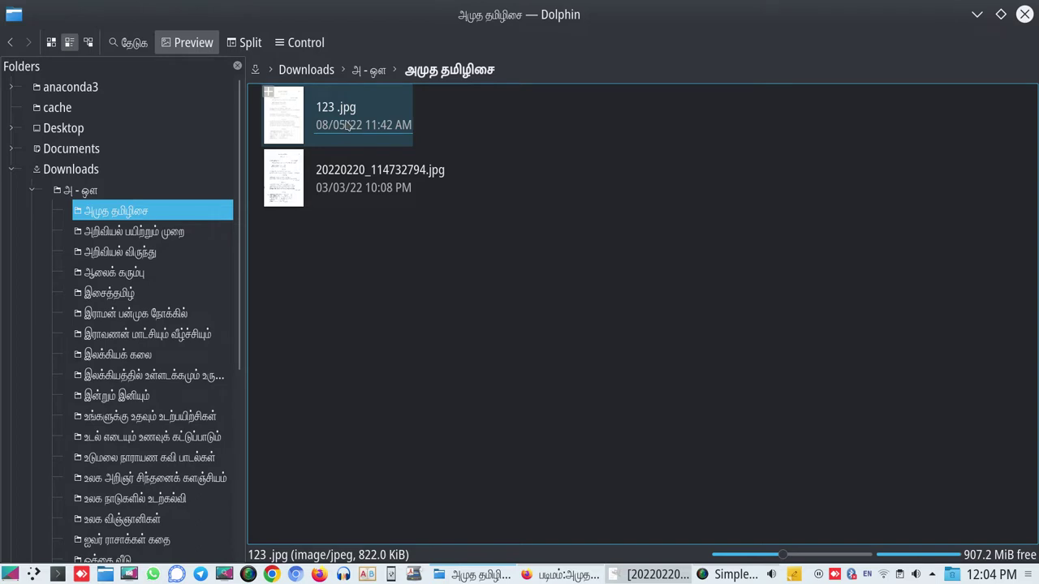
pyautogui.rightClick(346, 124)
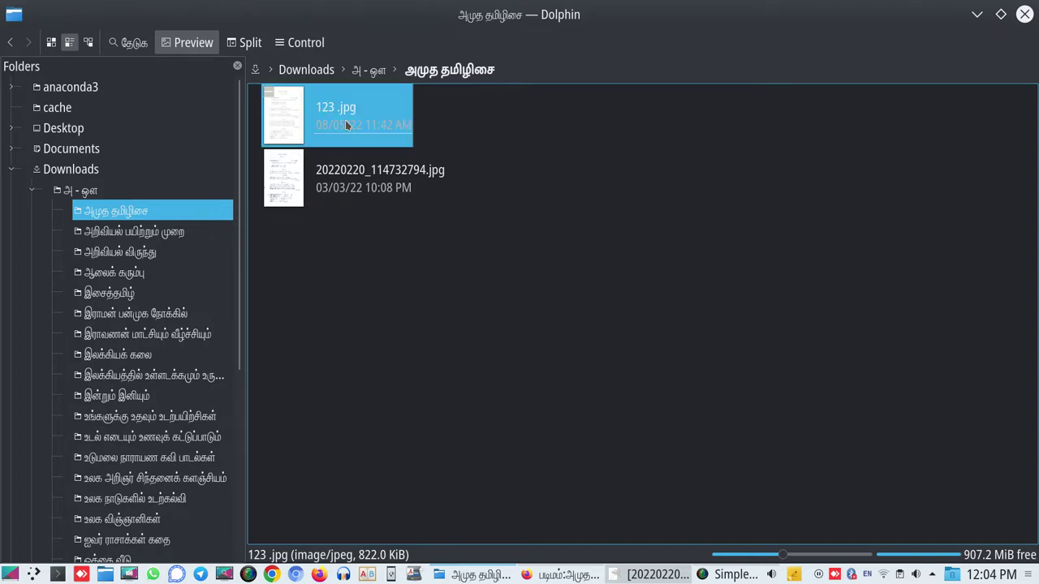
pyautogui.click(615, 142)
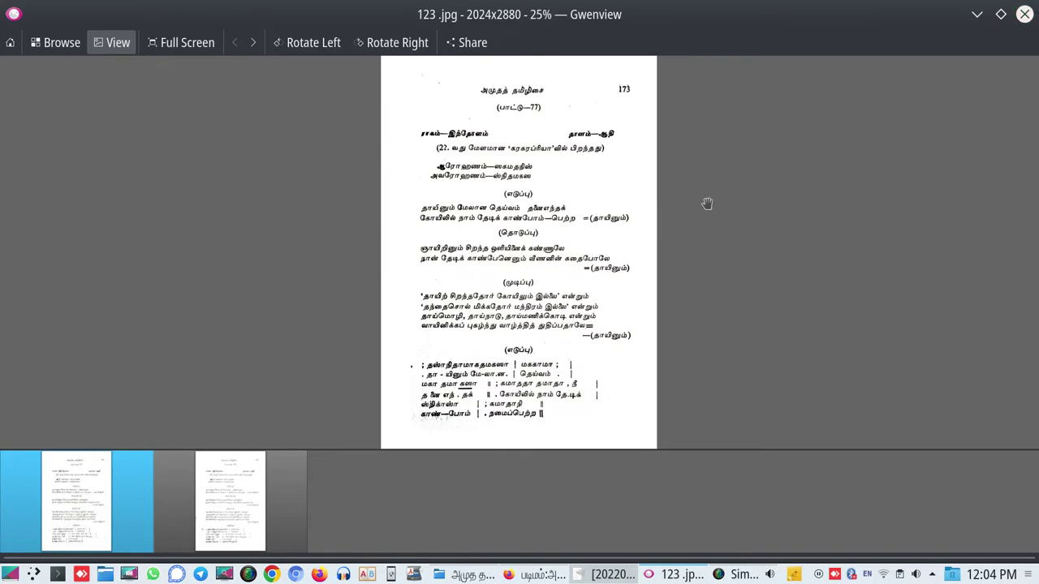
pyautogui.click(1024, 14)
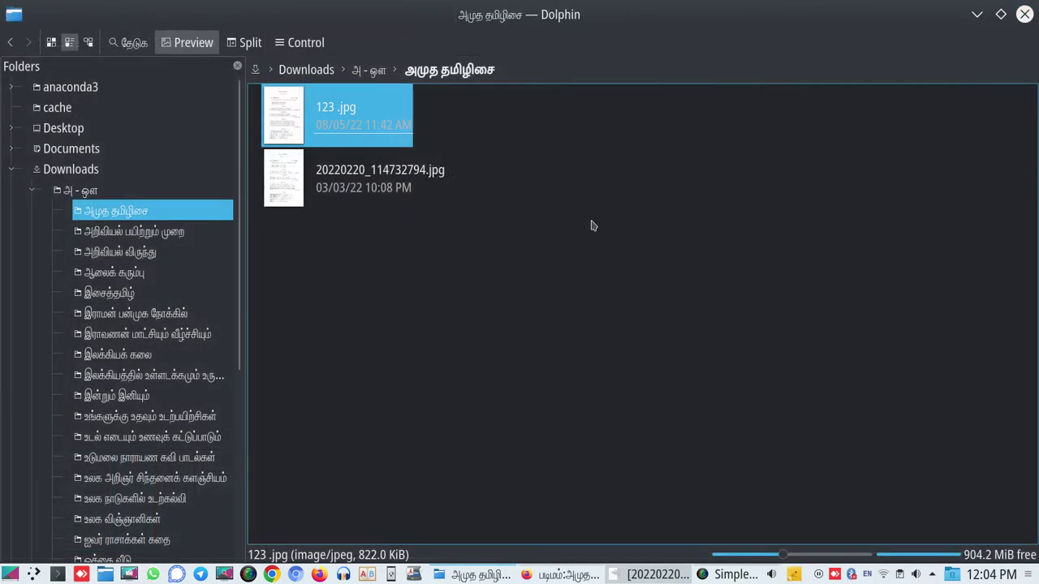
pyautogui.doubleClick(333, 189)
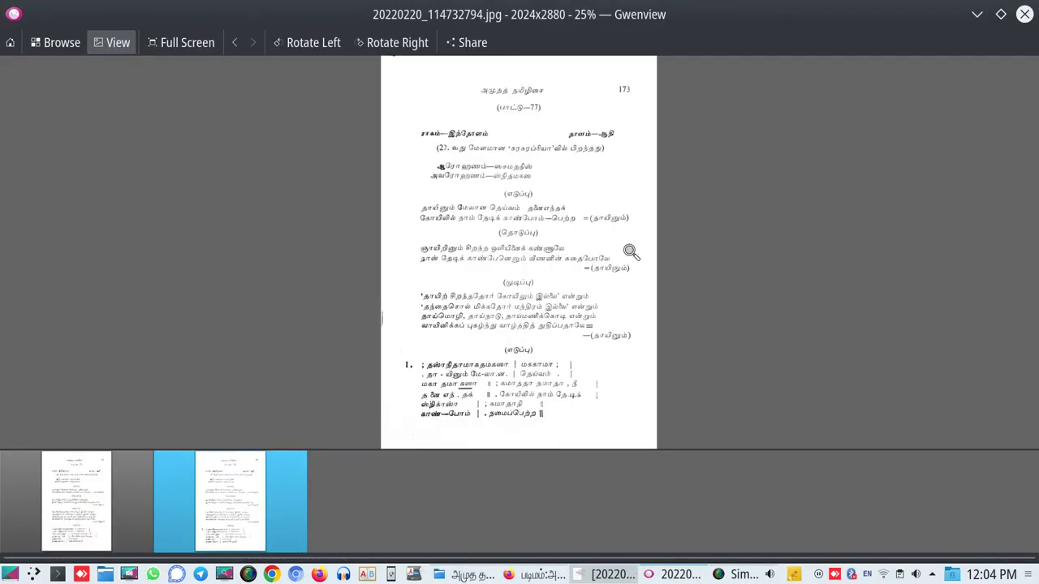
pyautogui.scroll(1, 624, 252)
pyautogui.scroll(-2, 618, 257)
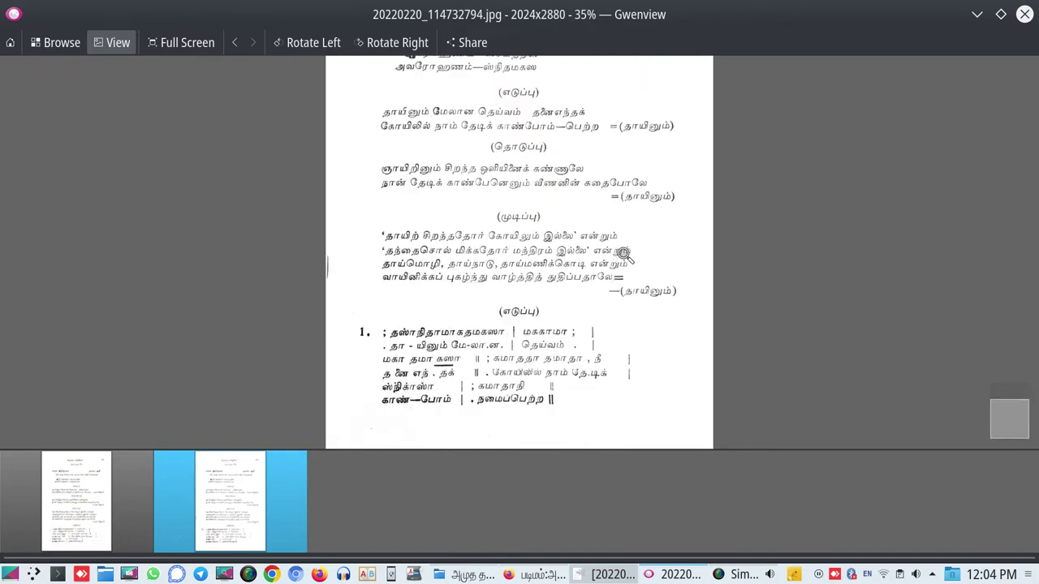
pyautogui.scroll(-1, 623, 255)
pyautogui.click(1024, 14)
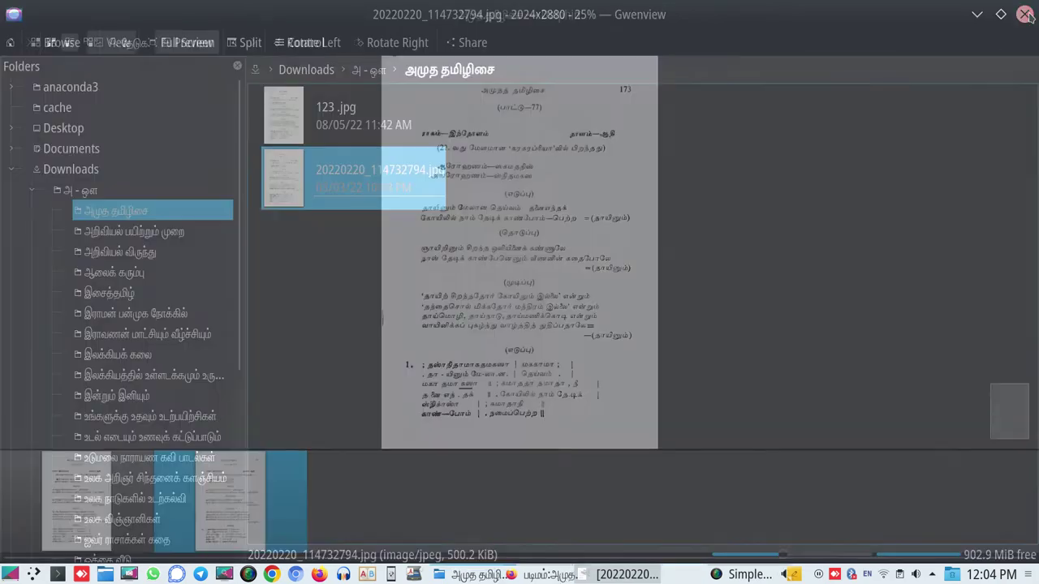
# Step: Open 20220220_114732794.jpg with GNU Image Manipulation Program and switch to GIMP
pyautogui.rightClick(366, 188)
pyautogui.moveTo(409, 217)
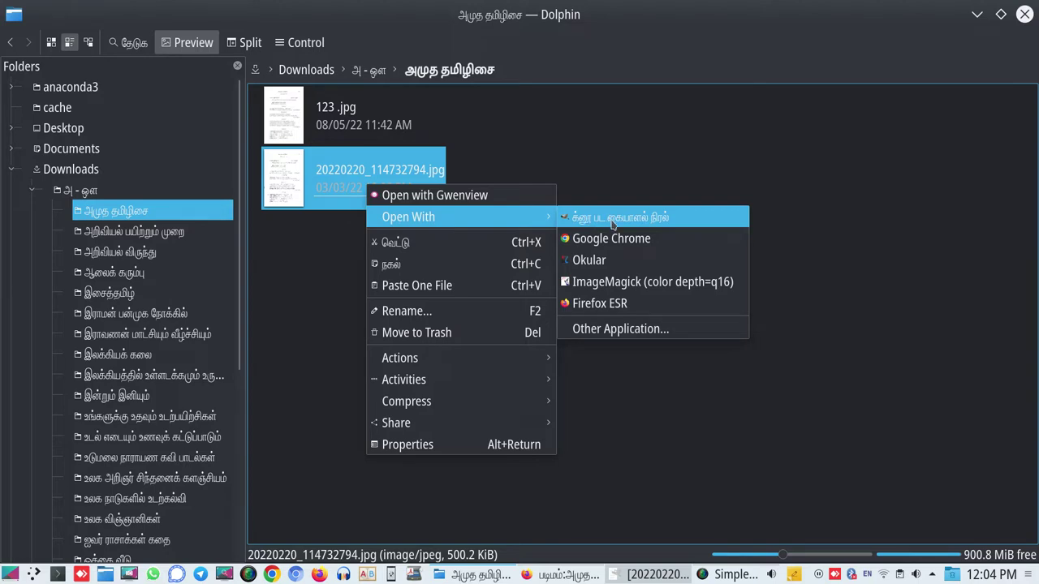
pyautogui.click(614, 217)
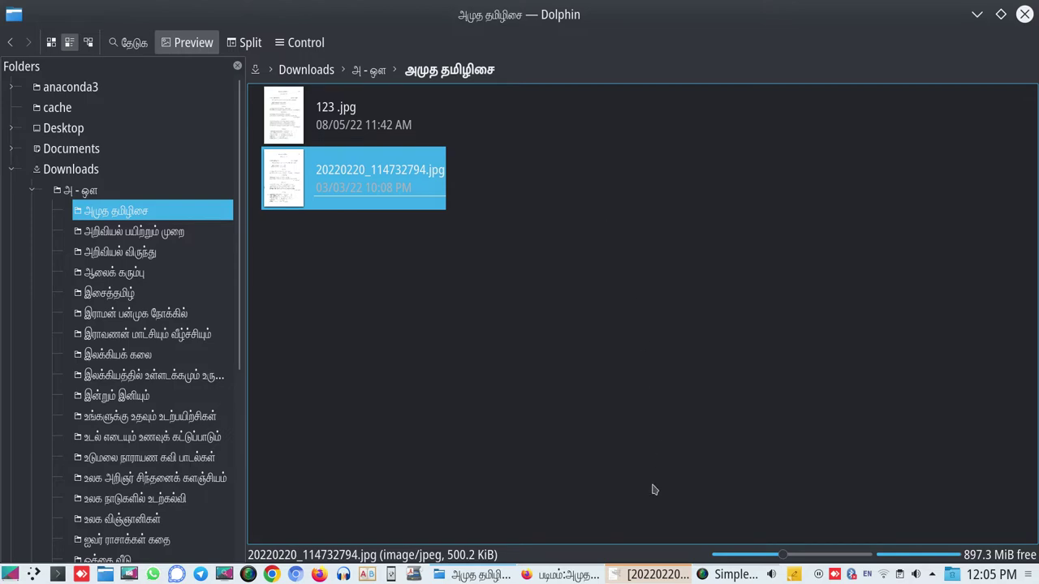
pyautogui.click(649, 573)
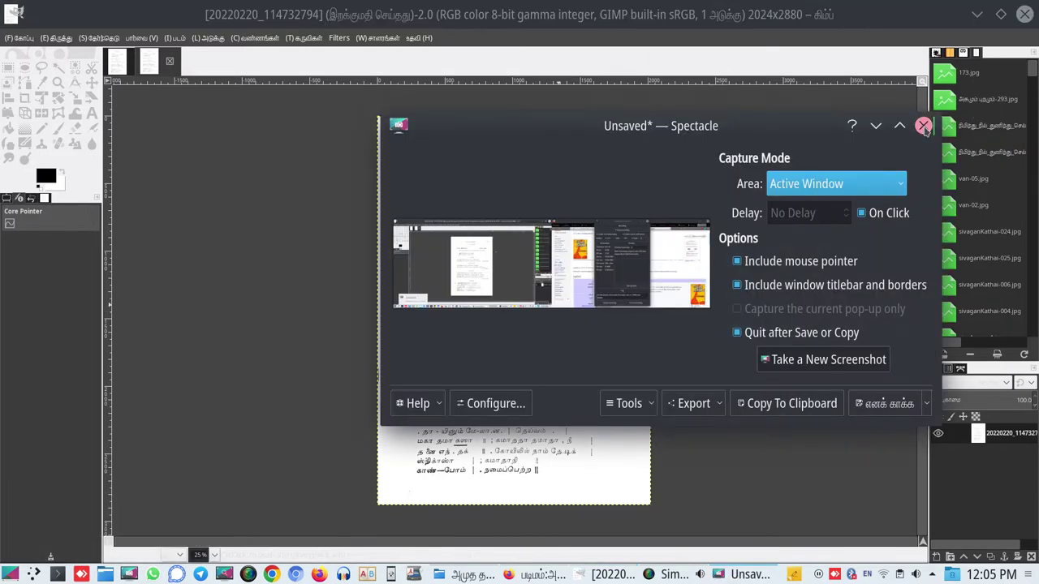
# Step: Close Spectacle and place a narrow, tall KMagnifier window to the right of the scan
pyautogui.click(923, 125)
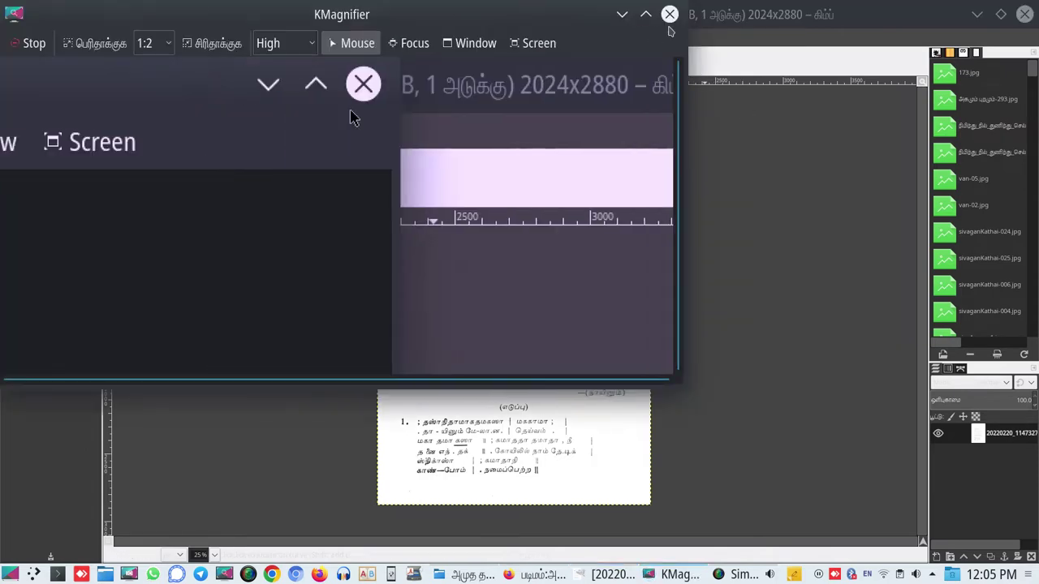
pyautogui.moveTo(487, 14)
pyautogui.mouseDown()
pyautogui.moveTo(283, 210)
pyautogui.moveTo(459, 267)
pyautogui.moveTo(730, 306)
pyautogui.moveTo(794, 332)
pyautogui.mouseUp()
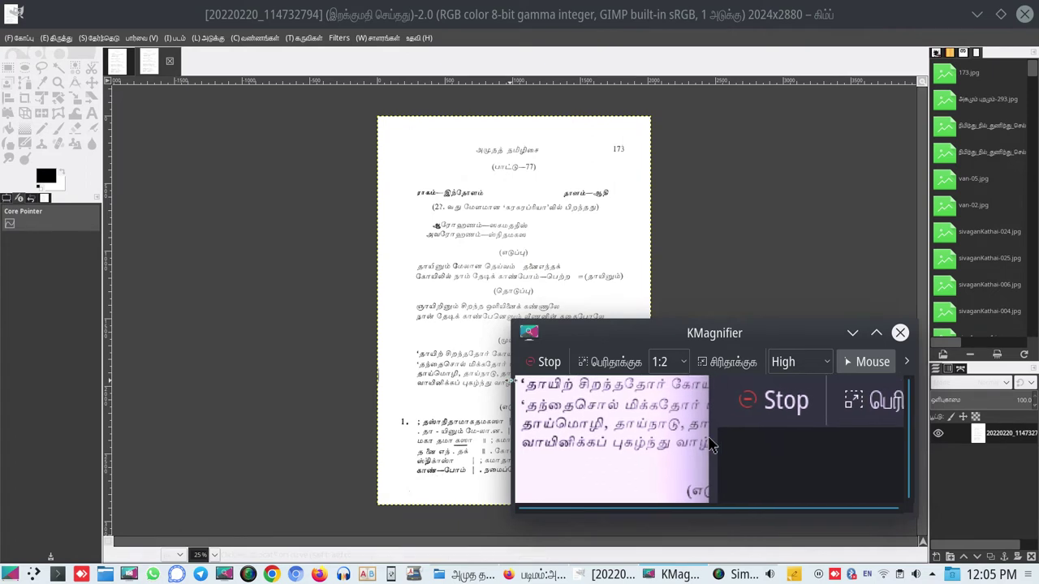
pyautogui.moveTo(511, 382); pyautogui.dragTo(703, 382)
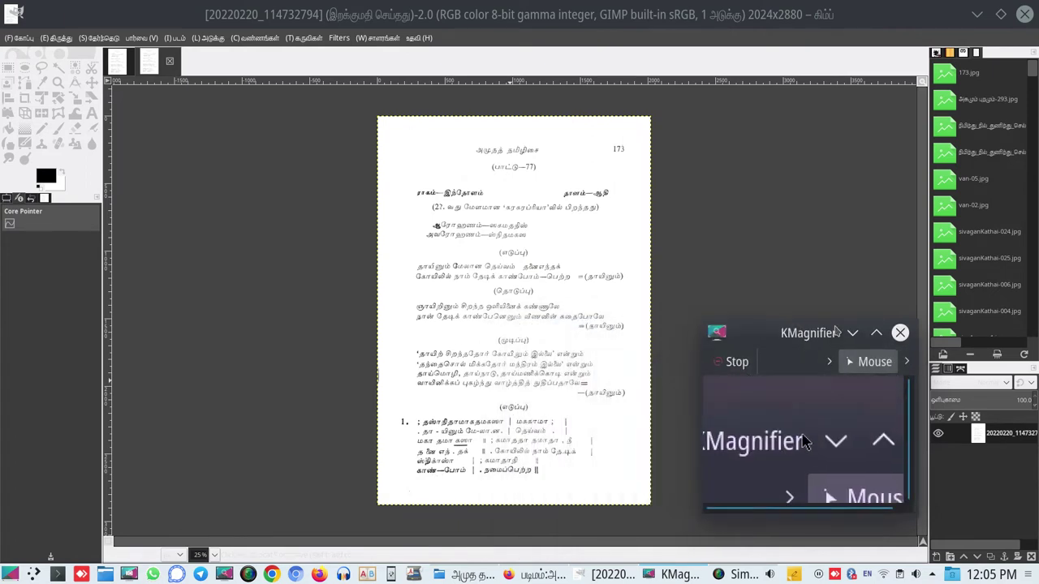
pyautogui.moveTo(836, 323); pyautogui.dragTo(830, 138)
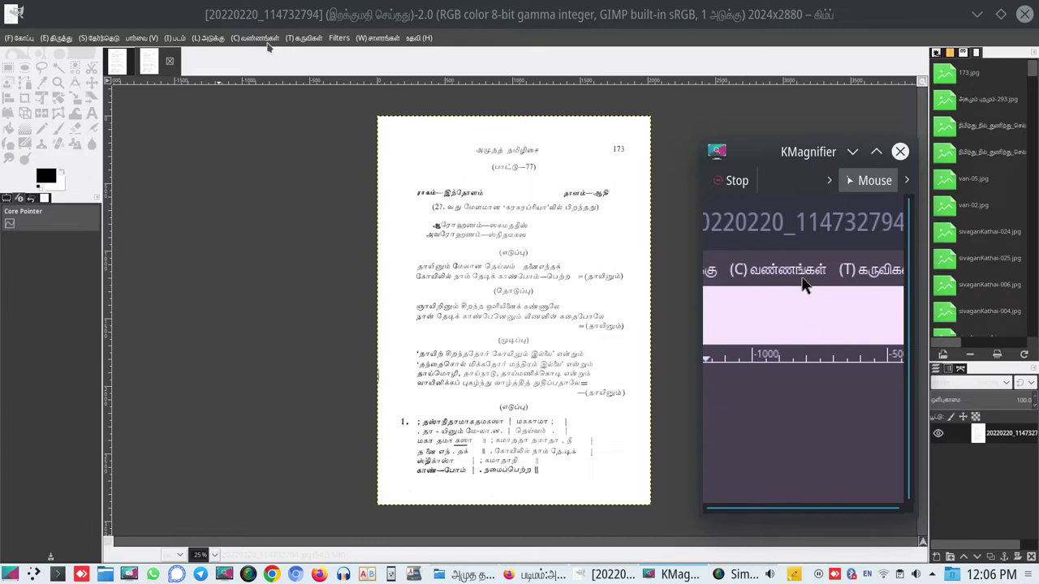
# Step: Open Colours > Curves for the scan, then close the KMagnifier window
pyautogui.click(254, 38)
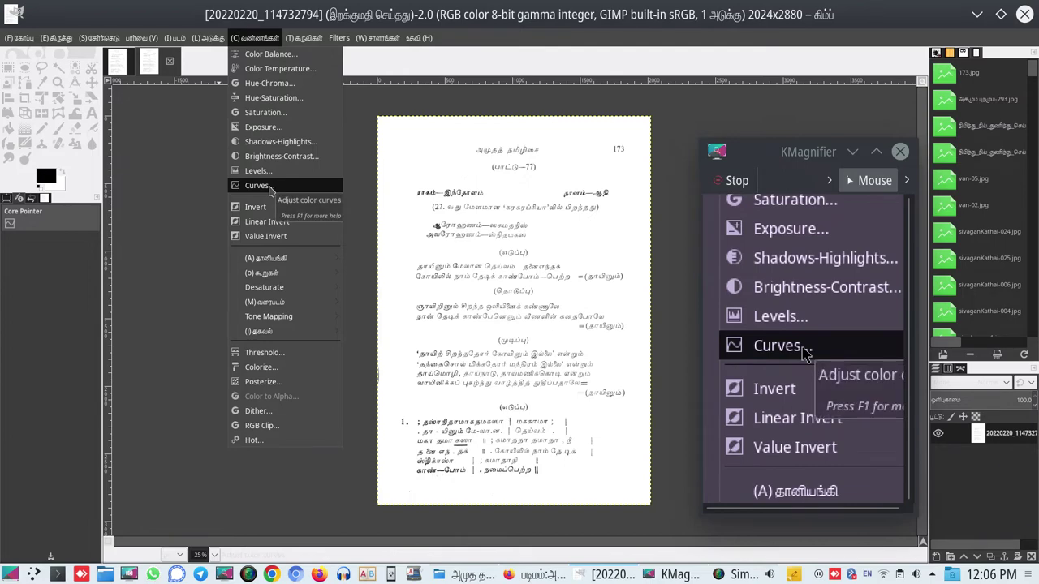
pyautogui.click(270, 188)
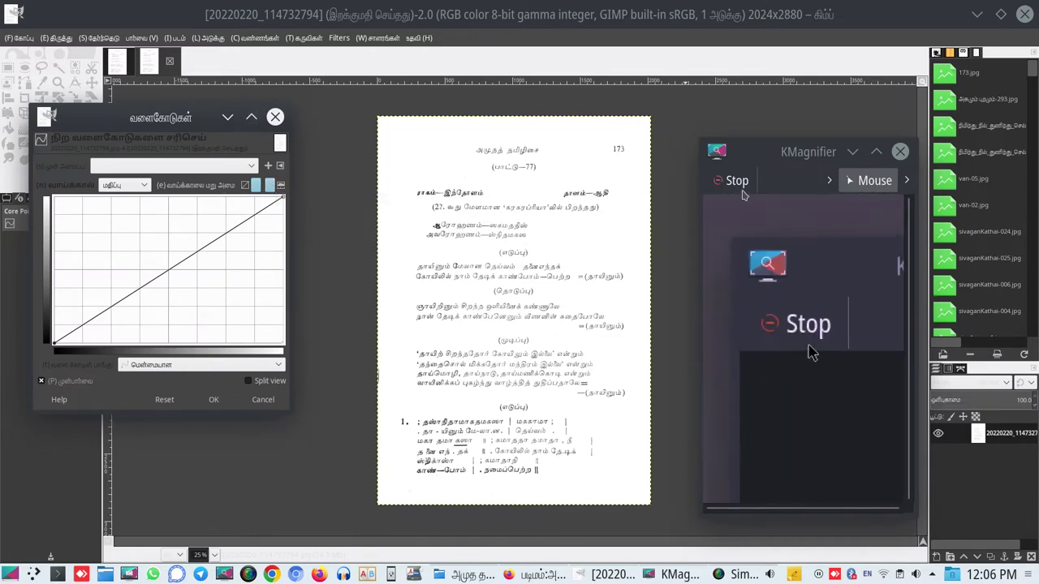
pyautogui.moveTo(768, 162); pyautogui.dragTo(767, 168)
pyautogui.click(849, 158)
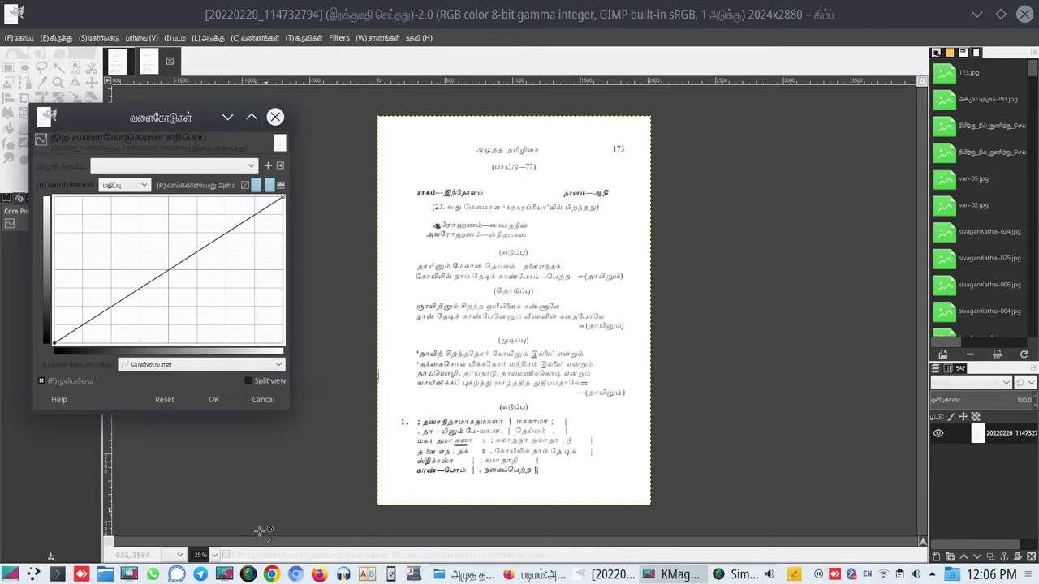
pyautogui.click(693, 575)
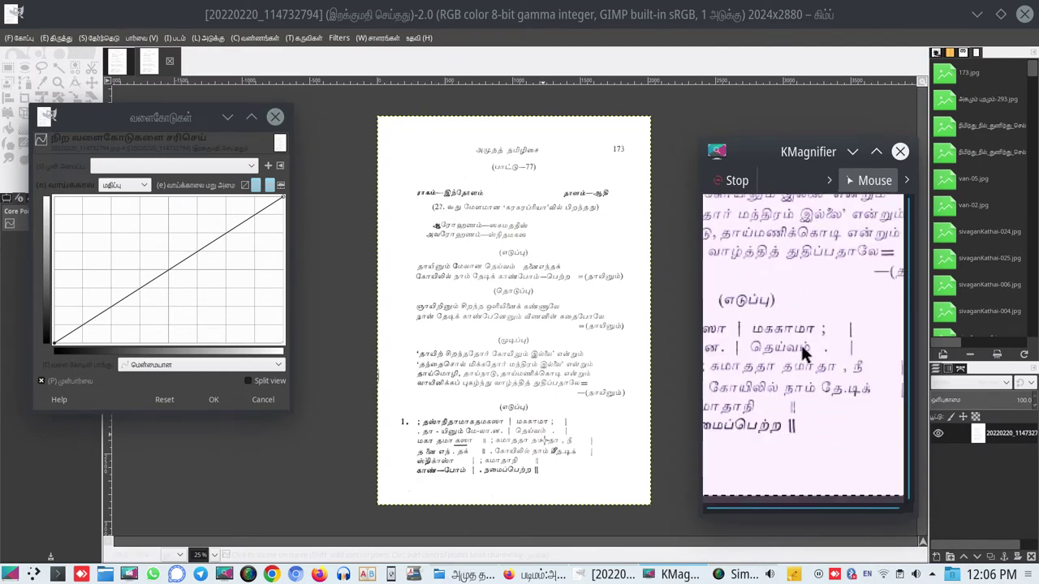
pyautogui.click(901, 153)
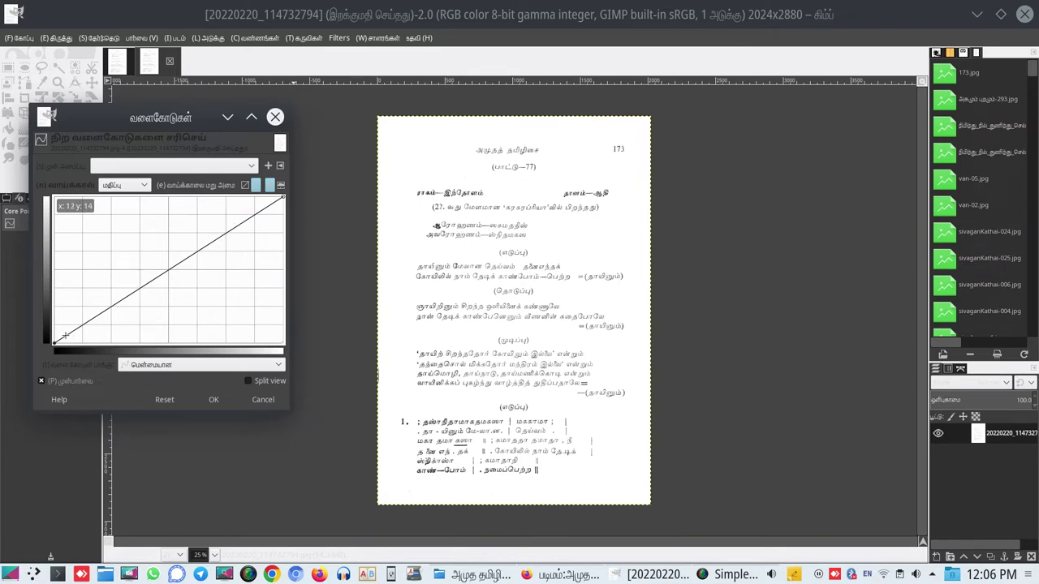
# Step: After trying S-curves and resetting, pull the curve's upper-middle down to darken the page and apply it
pyautogui.moveTo(65, 336); pyautogui.dragTo(65, 253)
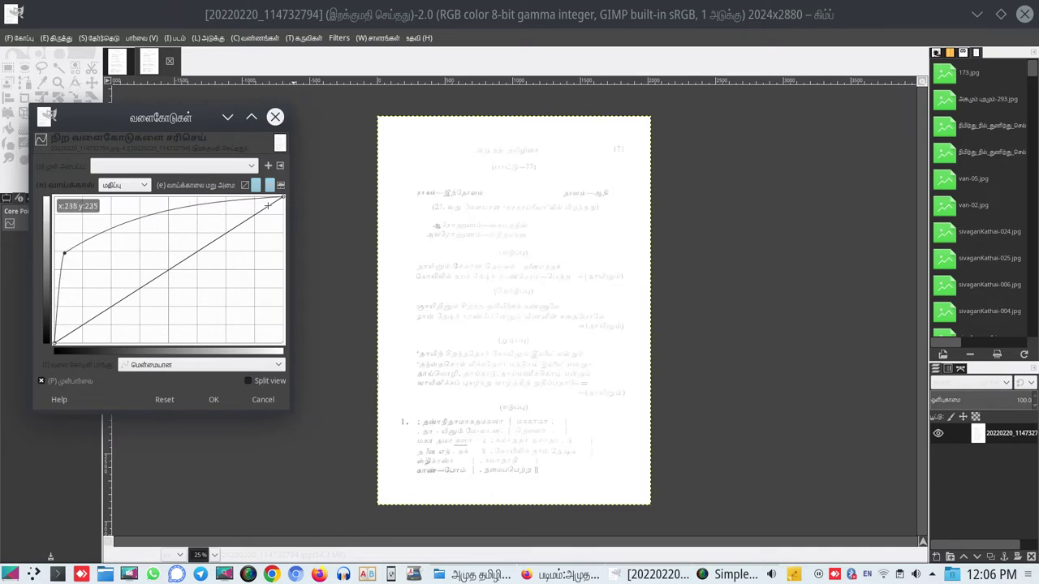
pyautogui.moveTo(262, 210); pyautogui.dragTo(269, 295)
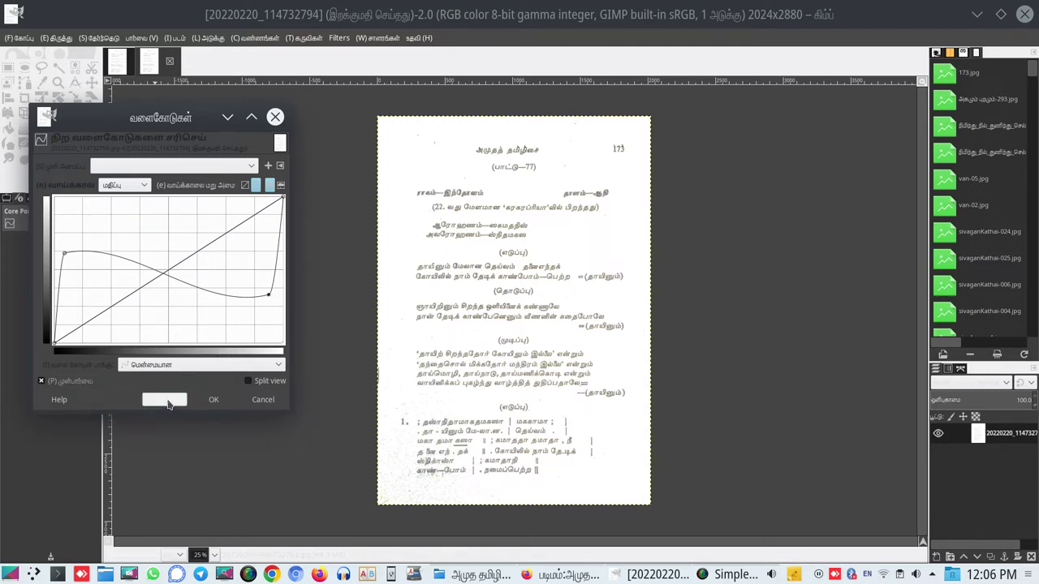
pyautogui.click(168, 401)
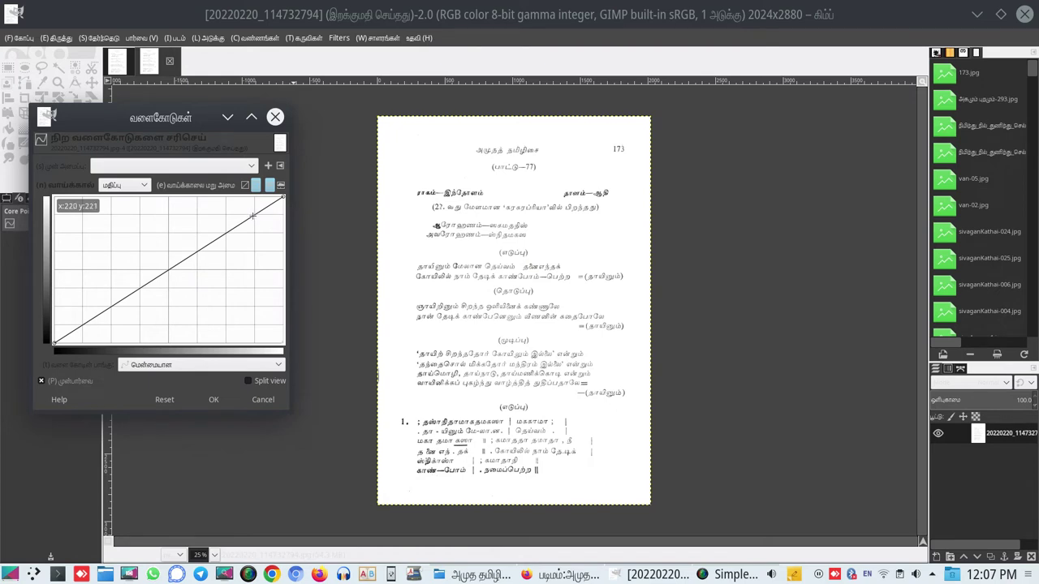
pyautogui.moveTo(253, 216); pyautogui.dragTo(249, 273)
pyautogui.moveTo(252, 278); pyautogui.dragTo(252, 297)
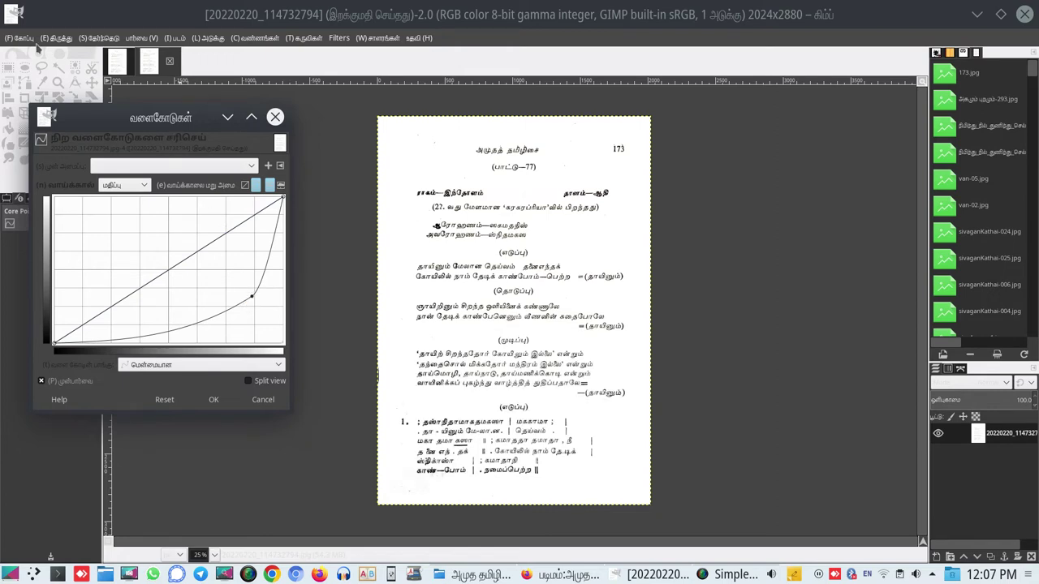
pyautogui.click(213, 400)
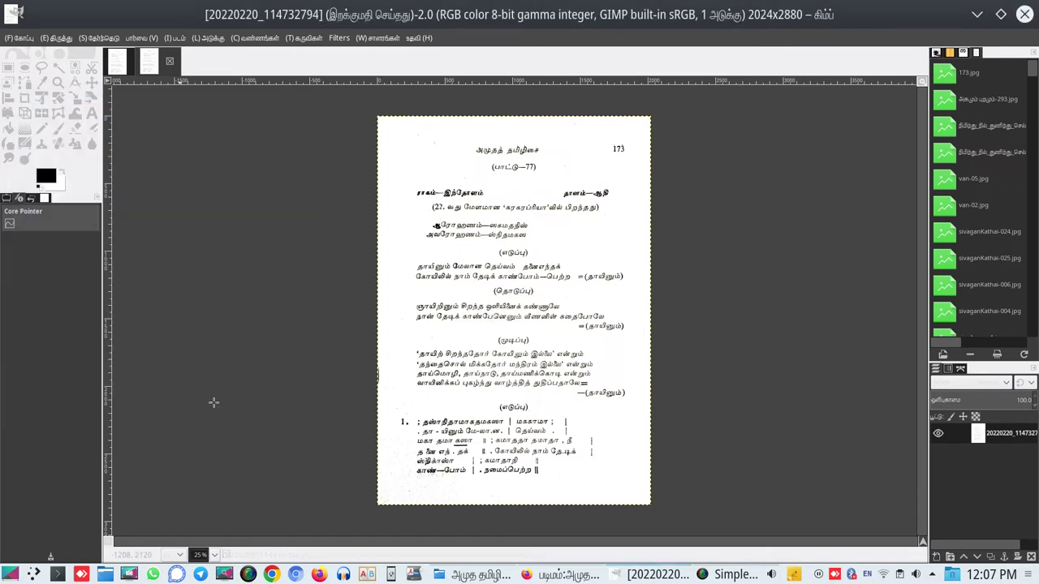
# Step: Export the darkened image as 456 114732794.jpg at JPEG quality 95 beside the original
pyautogui.click(19, 38)
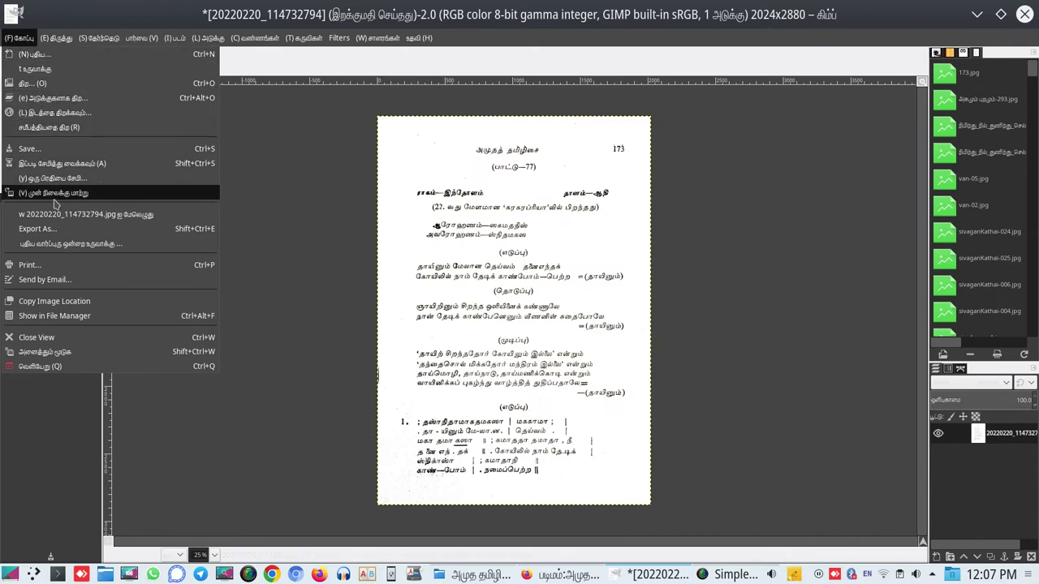
pyautogui.click(36, 229)
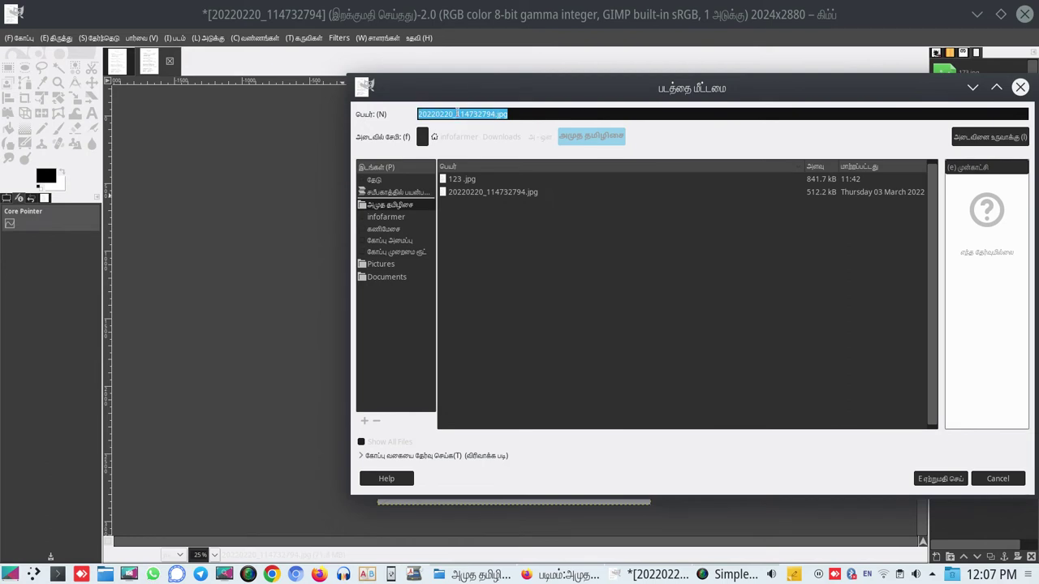
pyautogui.press('BackSpace')
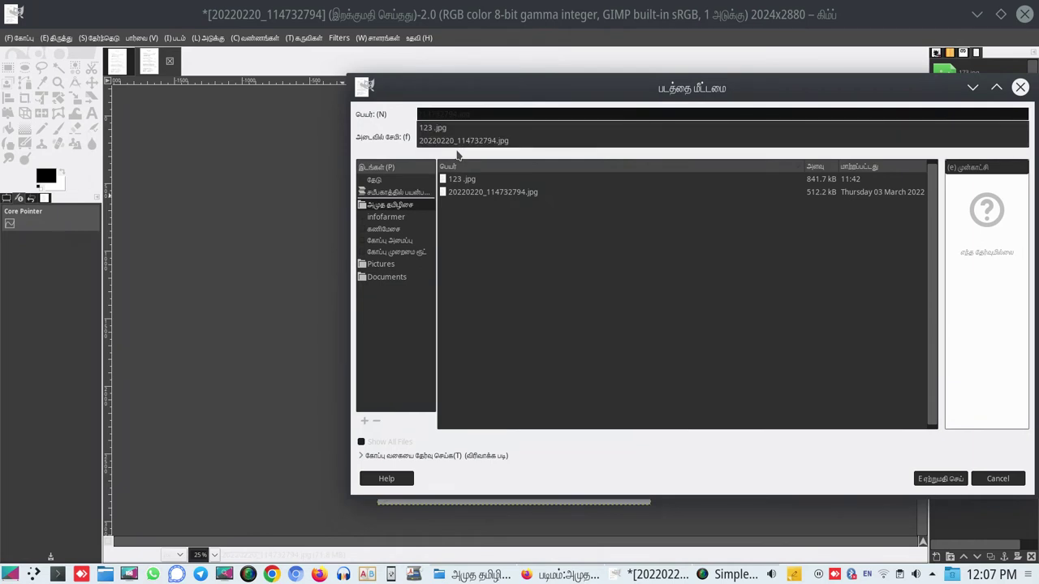
pyautogui.click(457, 156)
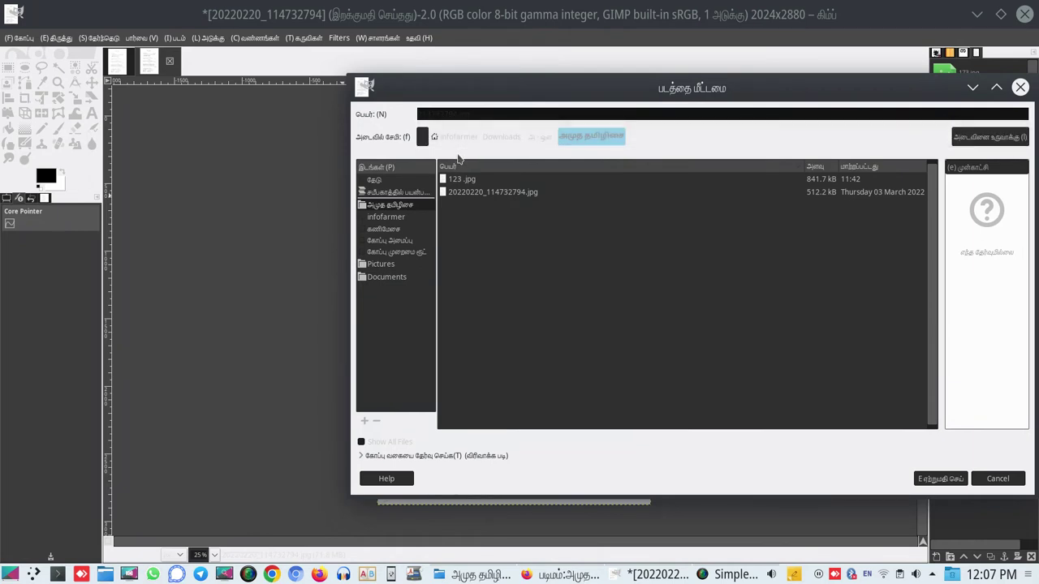
pyautogui.tripleClick(557, 113)
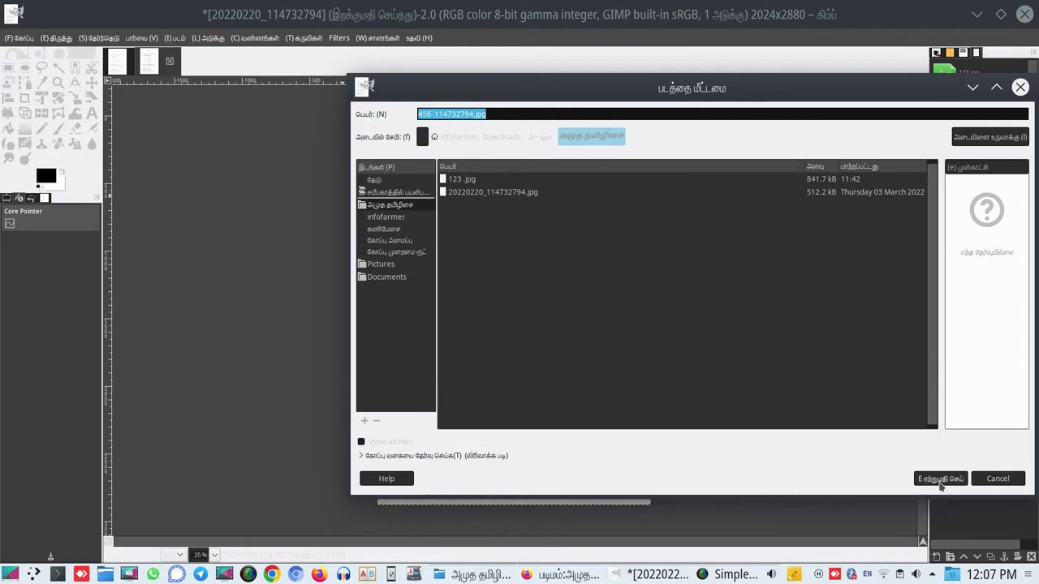
pyautogui.click(940, 480)
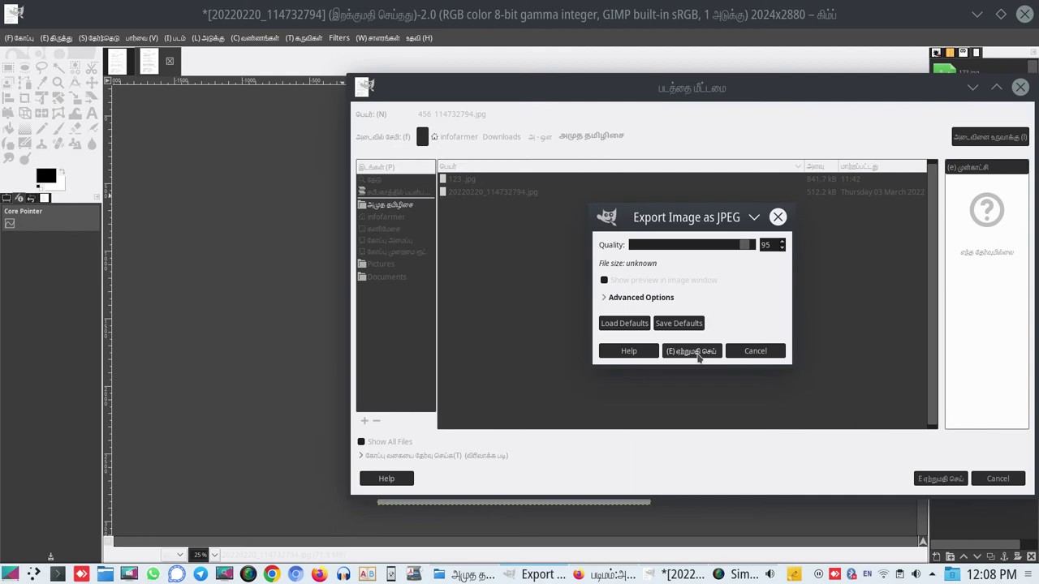
pyautogui.click(696, 354)
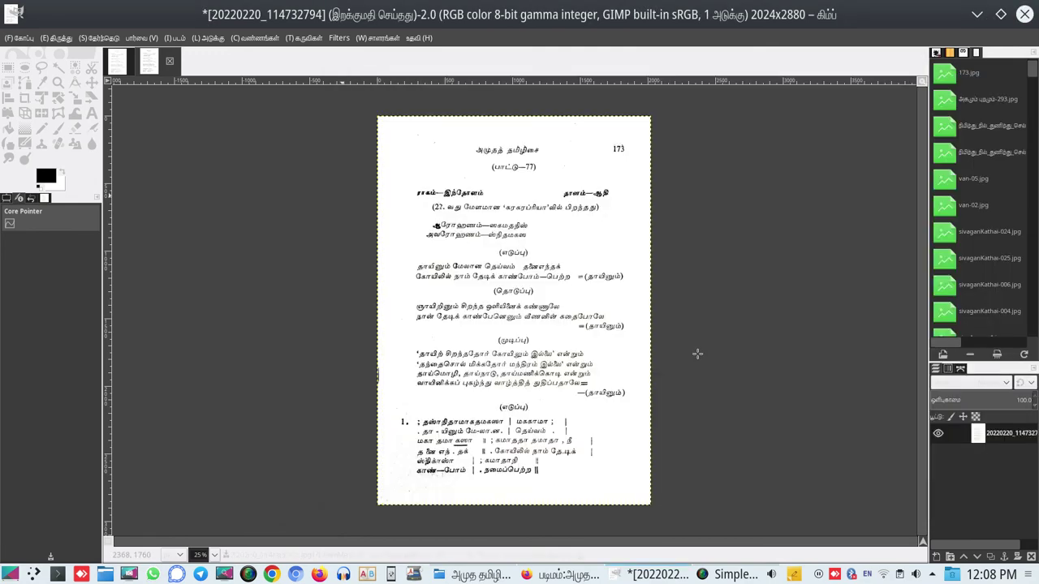
# Step: View 123 .jpg, the original scan and 456 114732794.jpg in Gwenview, then close it
pyautogui.click(976, 14)
pyautogui.click(647, 373)
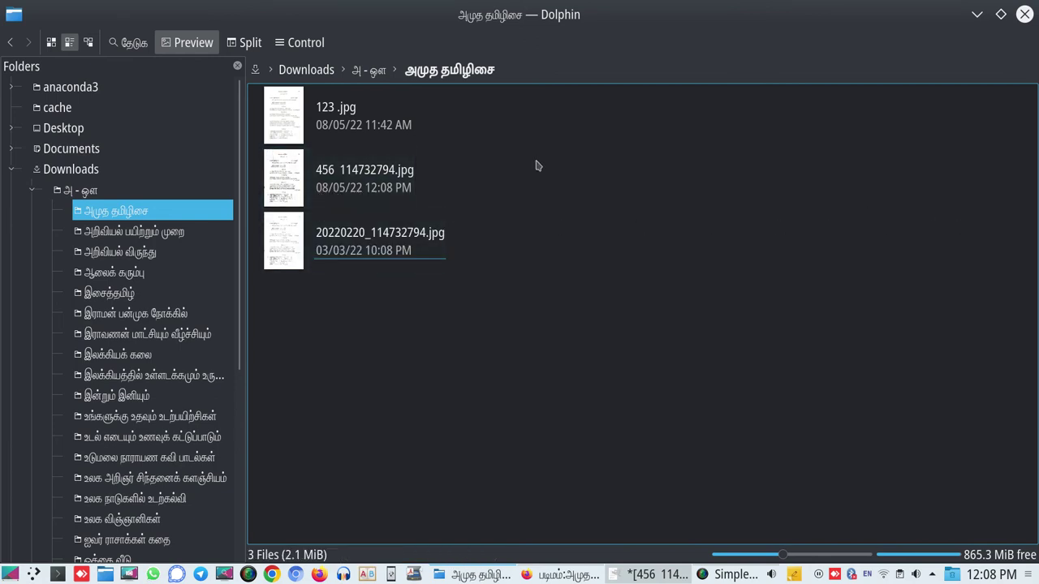
pyautogui.doubleClick(369, 124)
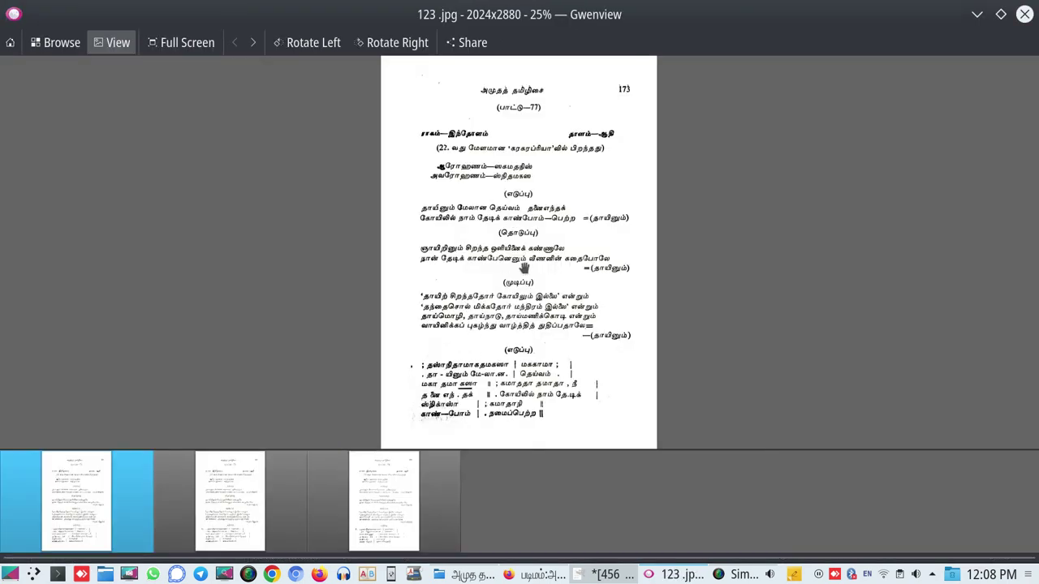
pyautogui.click(1024, 14)
pyautogui.moveTo(355, 241)
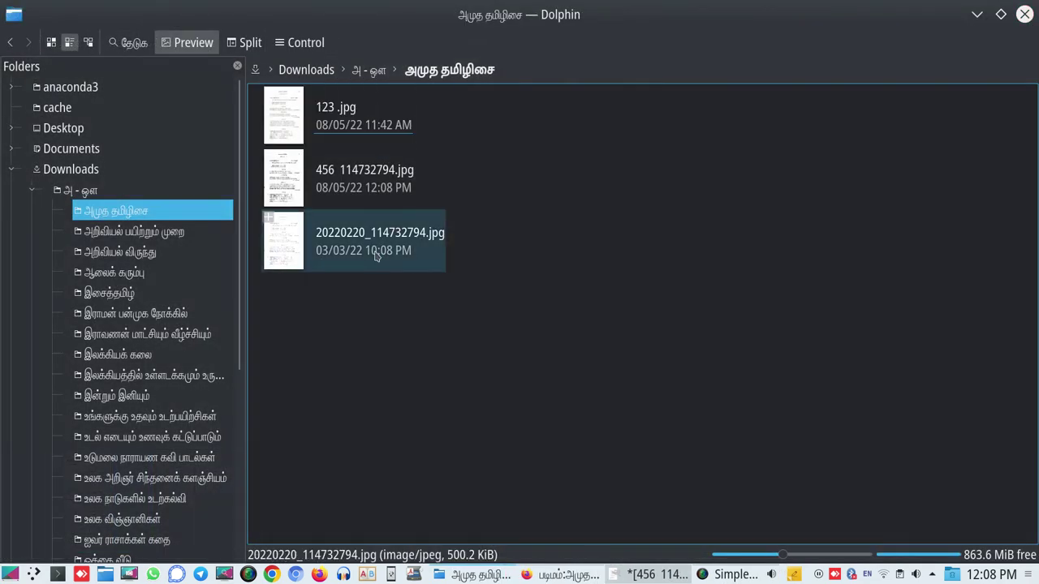
pyautogui.click(375, 253)
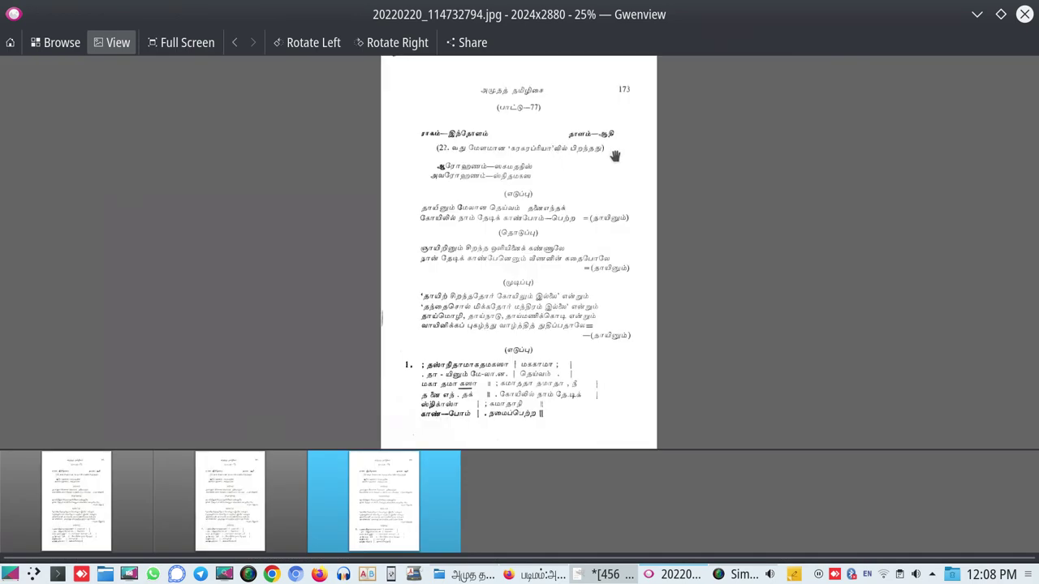
pyautogui.click(235, 43)
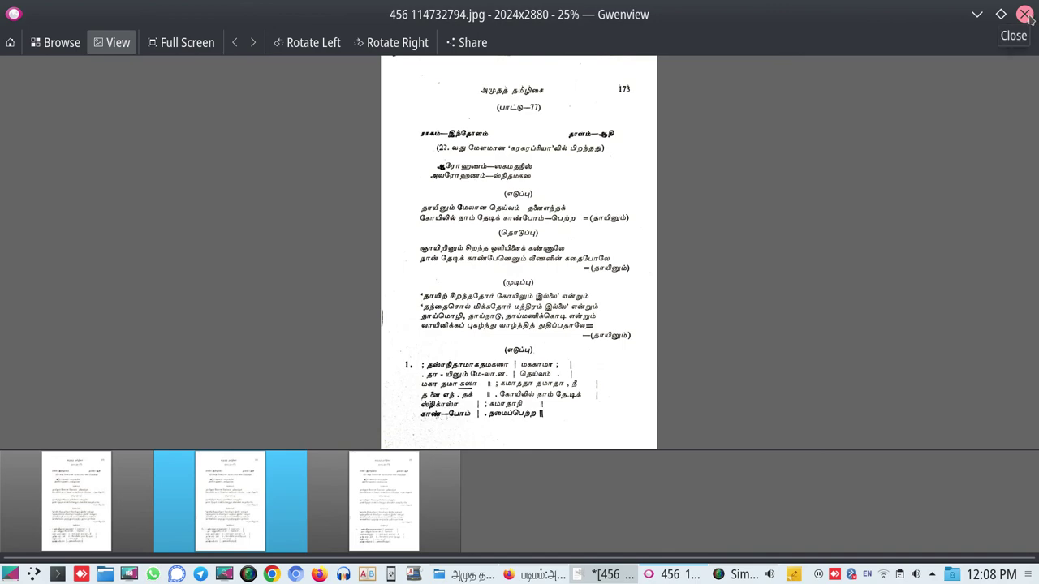
pyautogui.click(1025, 15)
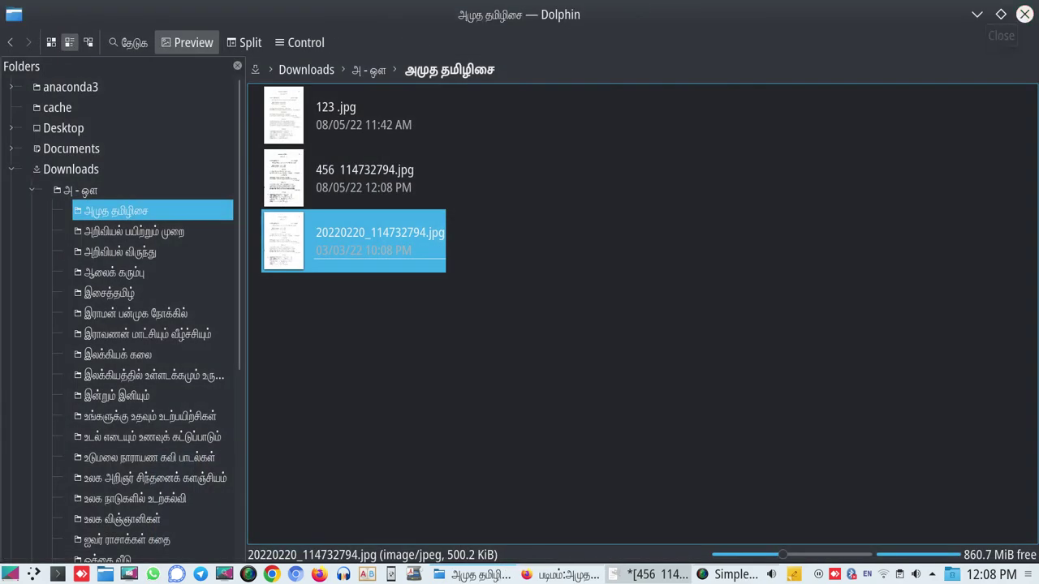